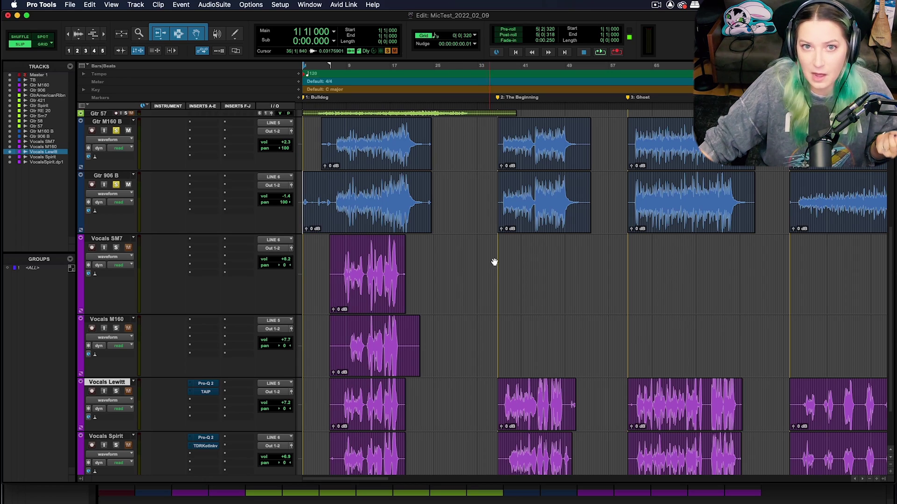
# Show the Clip Effects view in the Edit window.
pyautogui.click(41, 5)
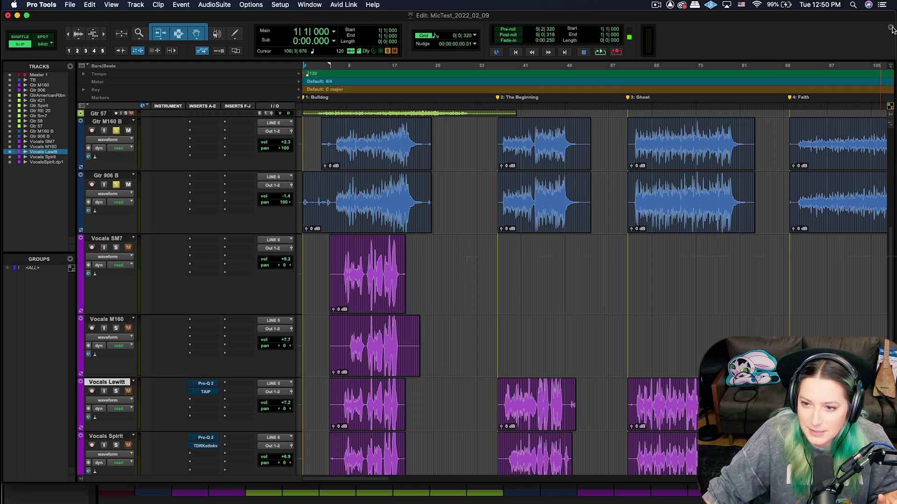
pyautogui.click(891, 30)
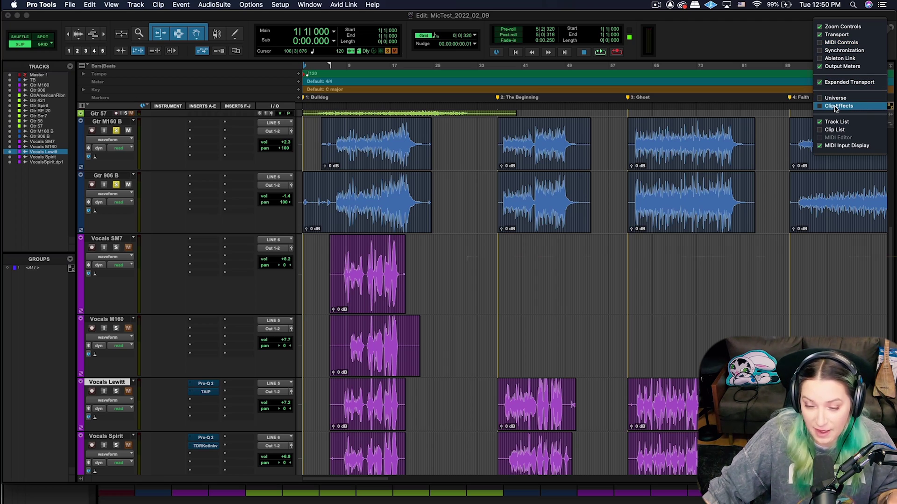
pyautogui.click(837, 108)
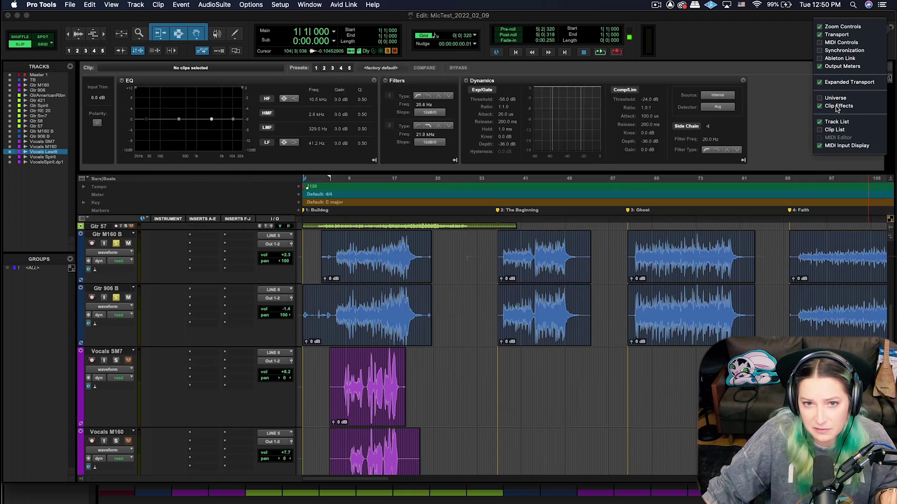
pyautogui.click(836, 99)
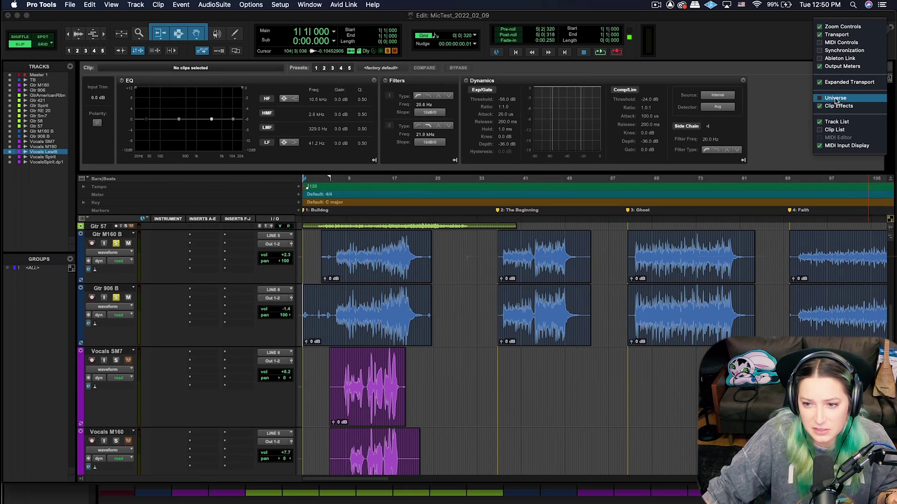
pyautogui.click(838, 106)
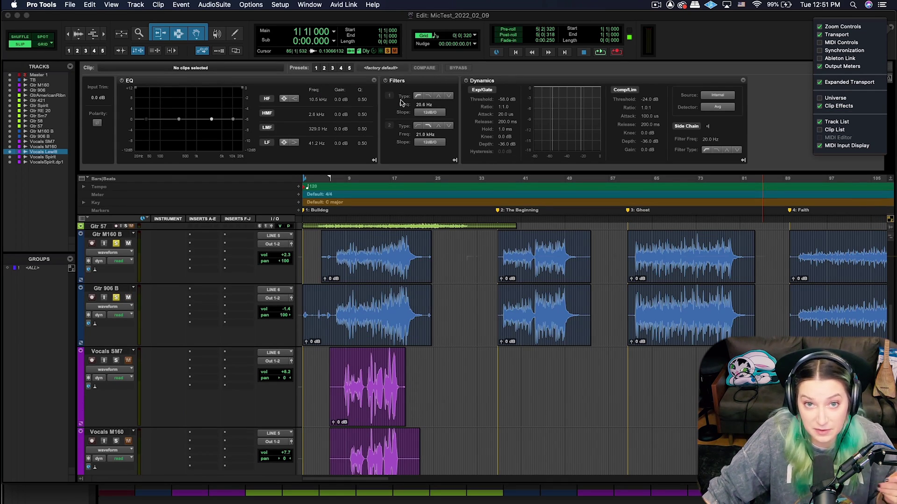
pyautogui.click(471, 216)
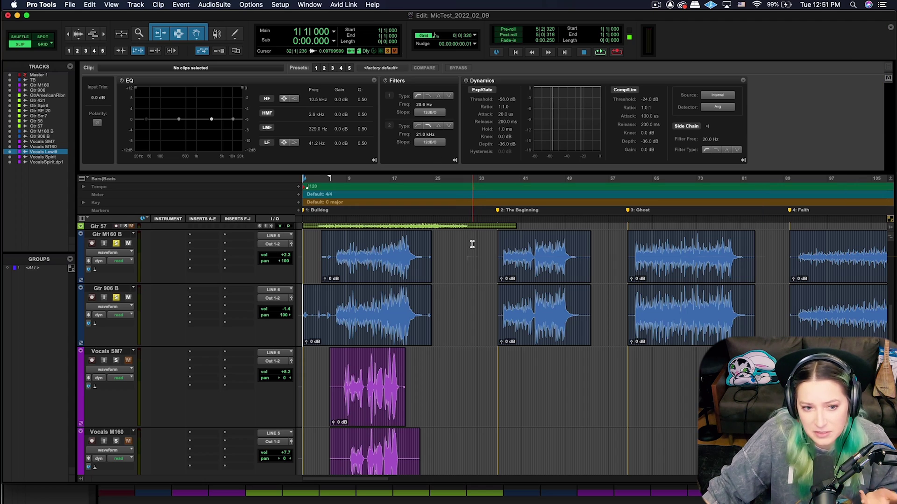
# Boost the low-mid EQ band by about 8.3 dB around 481 Hz on the Gtr M160 B clip at The Beginning marker.
pyautogui.click(541, 271)
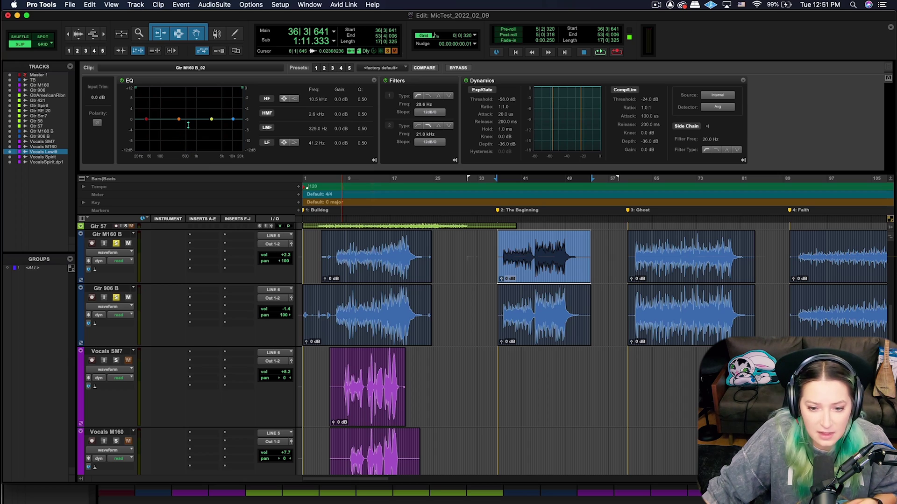
pyautogui.moveTo(178, 120); pyautogui.dragTo(186, 100)
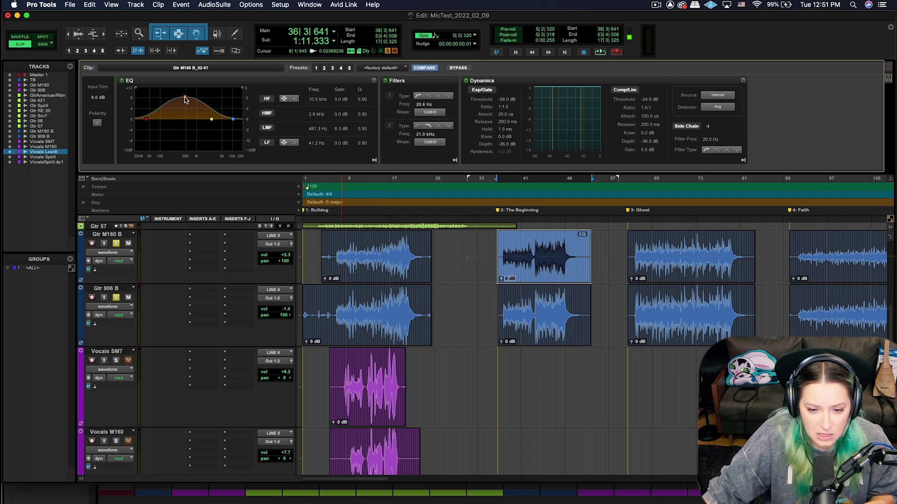
# Compare the clip EQ settings of the Gtr M160 B clips at the Bulldog, Ghost and The Beginning markers.
pyautogui.click(386, 272)
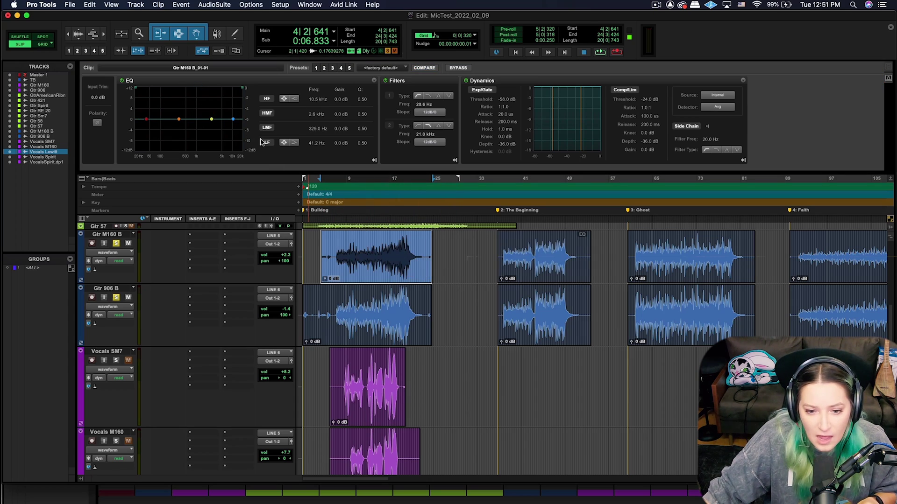
pyautogui.click(674, 277)
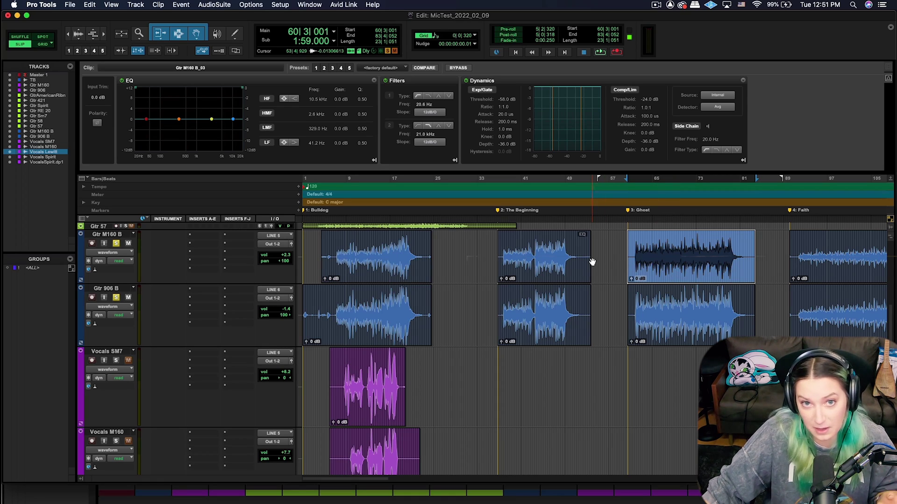
pyautogui.click(536, 267)
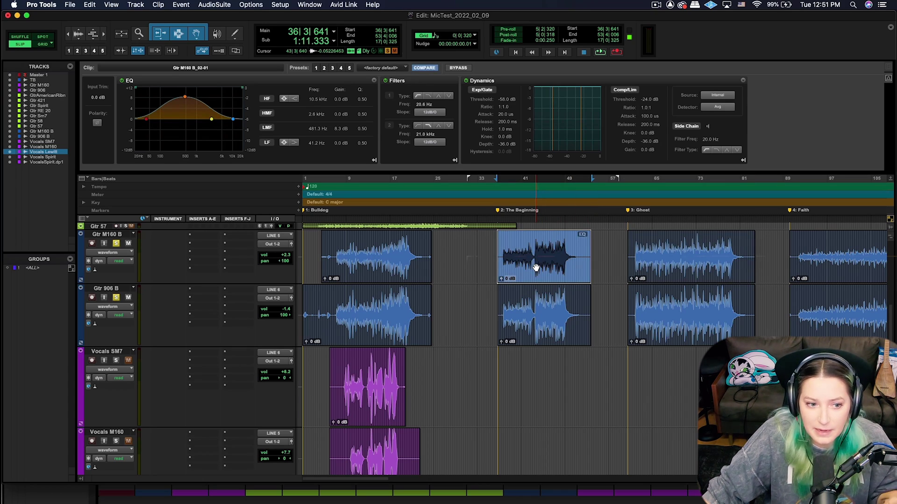
# Play the Gtr M160 B track from inside The Beginning clip and from inside the Bulldog clip to compare their sound.
pyautogui.click(511, 249)
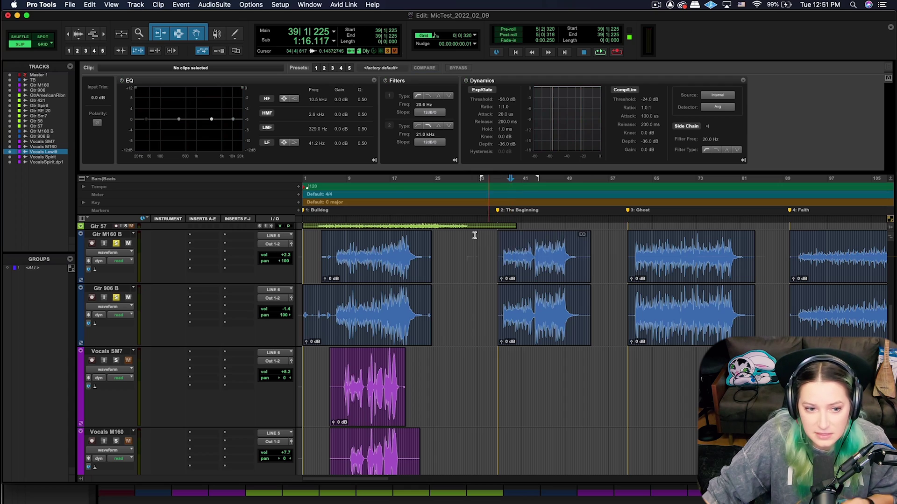
pyautogui.press('space')
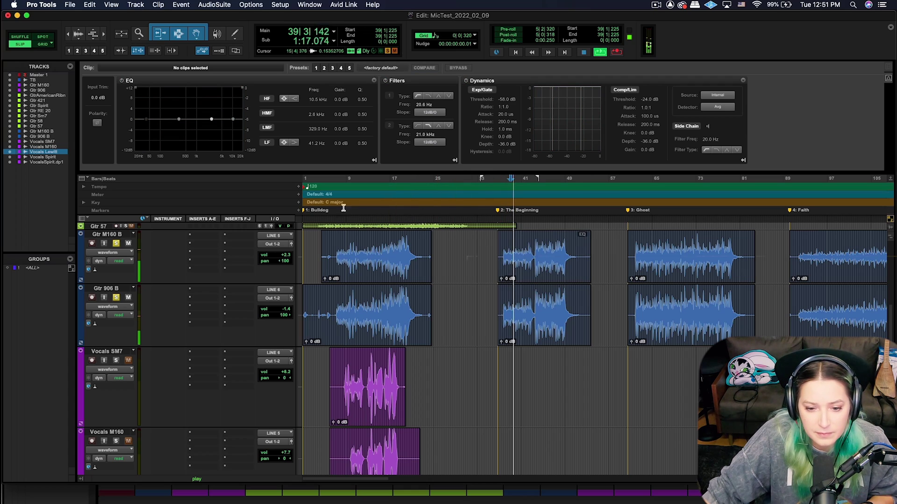
pyautogui.click(358, 247)
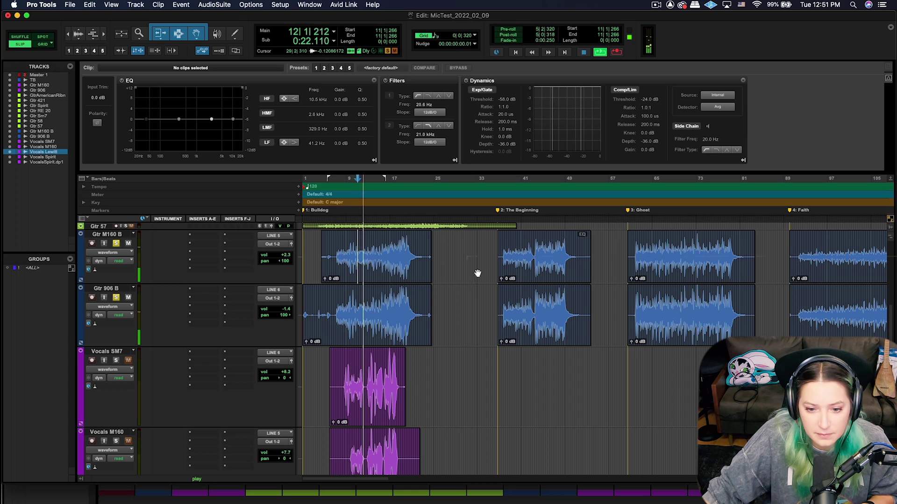
# Play the Gtr M160 B clip at The Beginning while switching its clip EQ off and on, and stop playback.
pyautogui.click(518, 266)
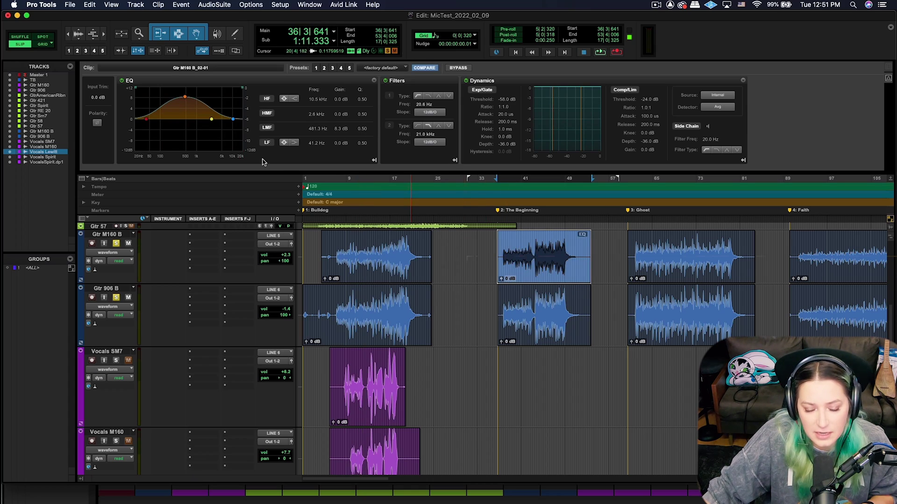
pyautogui.press('space')
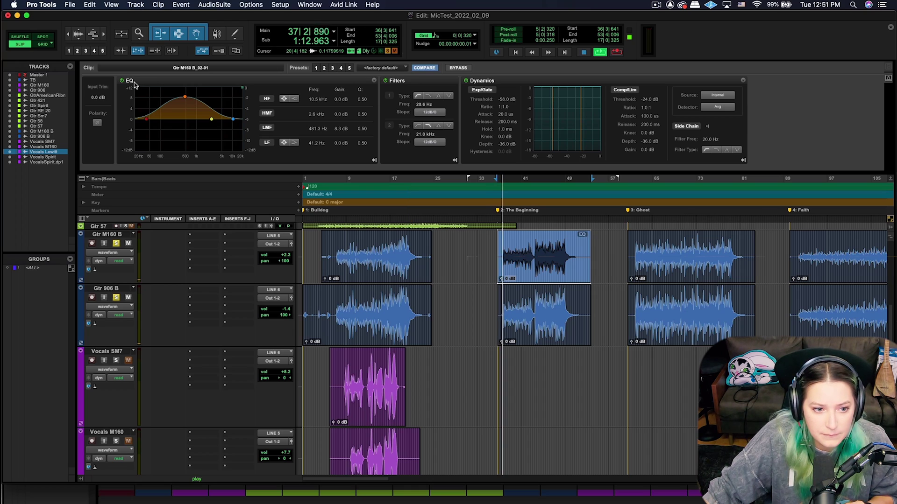
pyautogui.click(122, 82)
pyautogui.click(122, 81)
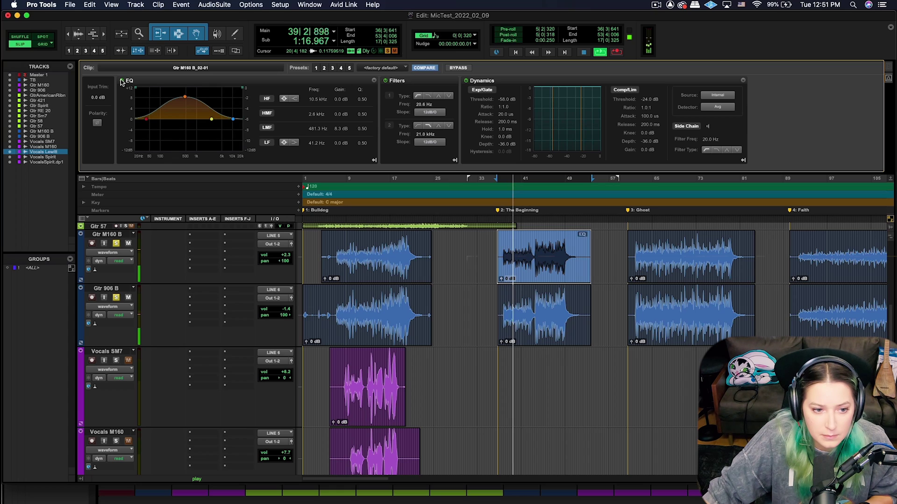
pyautogui.click(122, 82)
pyautogui.click(122, 81)
pyautogui.press('space')
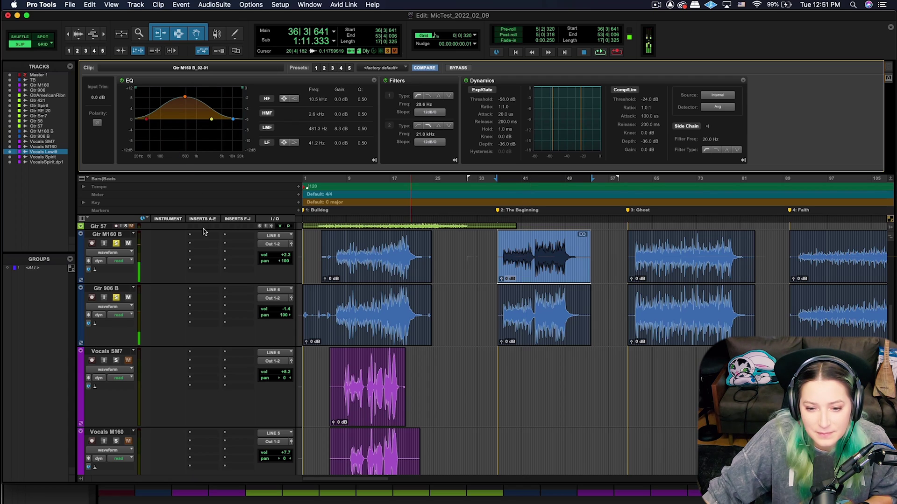
# Select the Gtr M160 B track, check its channel strip in the Mix window, and return to the Edit window.
pyautogui.click(112, 235)
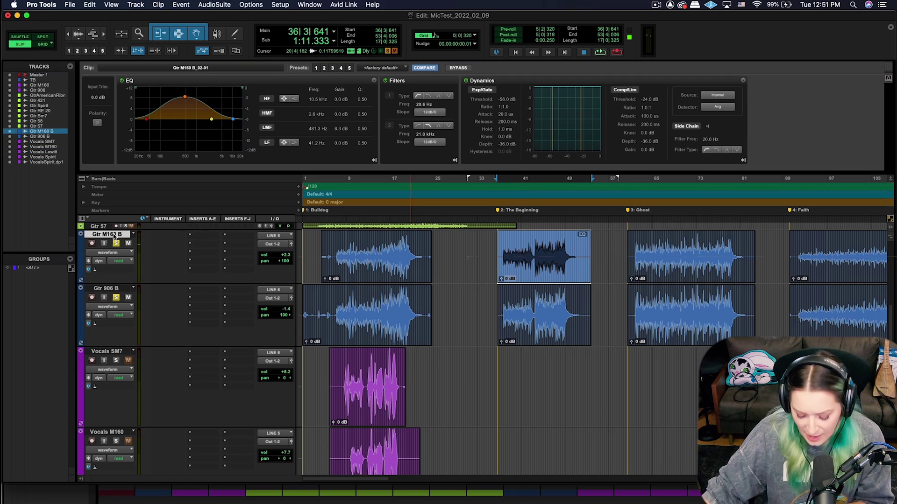
pyautogui.press('super+equal')
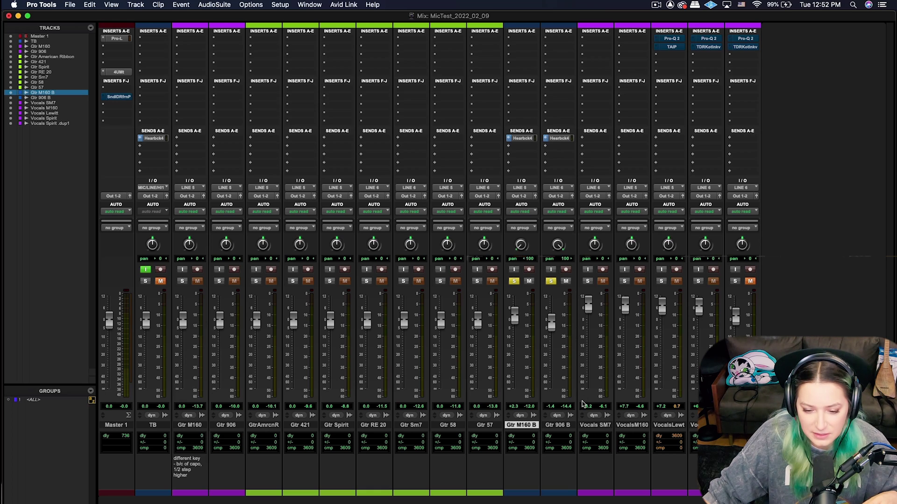
pyautogui.press('super+equal')
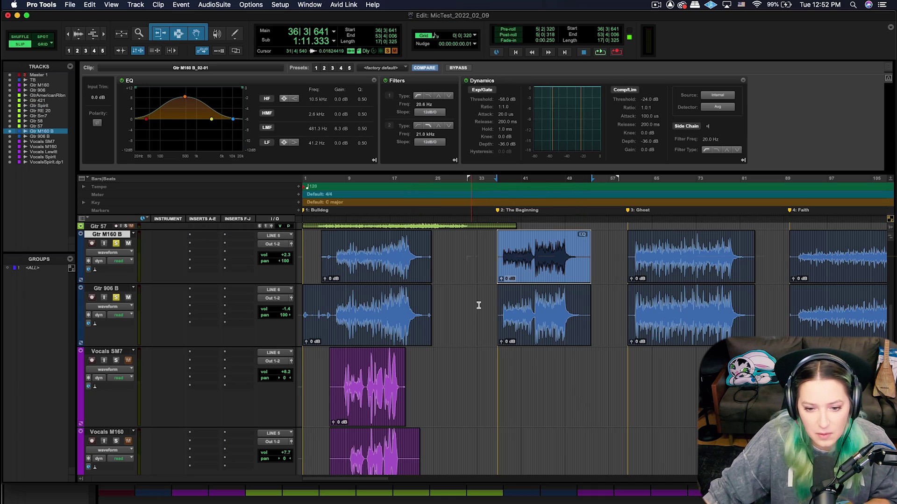
# Boost the low-mid EQ band by about 7.7 dB around 416 Hz on the Gtr 906 B clip at The Beginning marker.
pyautogui.click(541, 308)
pyautogui.moveTo(179, 120); pyautogui.dragTo(188, 100)
# Audition The Beginning with the Gtr 906 B clip's EQ bypassed and re-enabled, checking the Gtr M160 B clip's EQ during playback.
pyautogui.press('space')
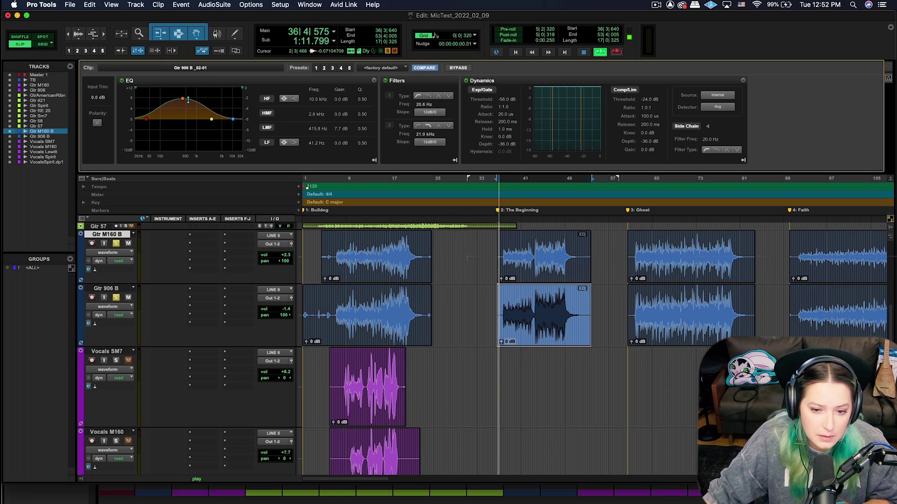
pyautogui.click(122, 80)
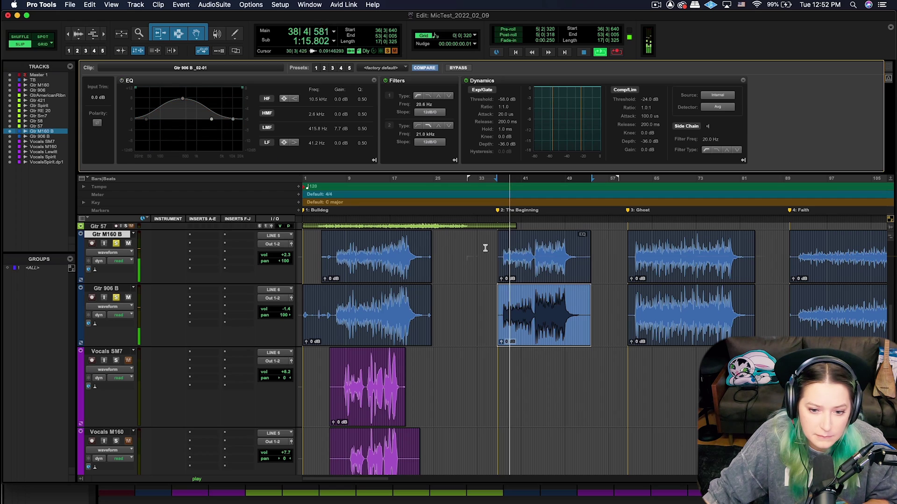
pyautogui.click(537, 268)
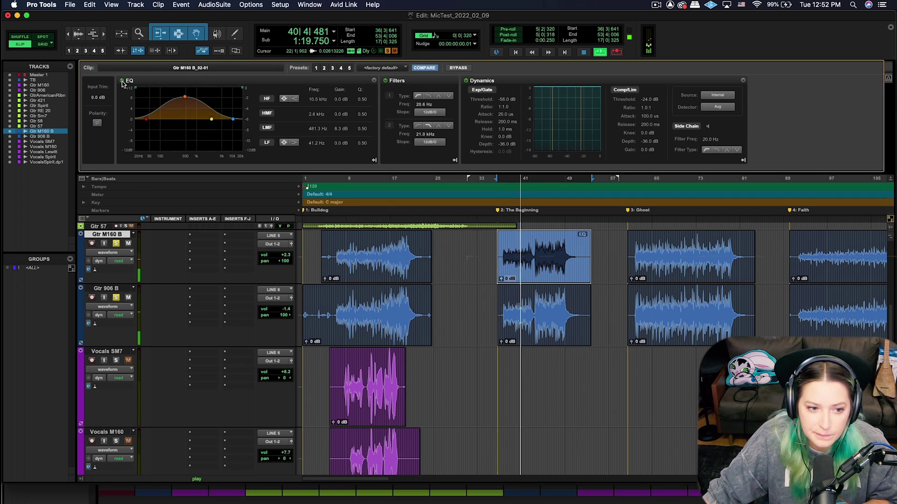
pyautogui.click(544, 318)
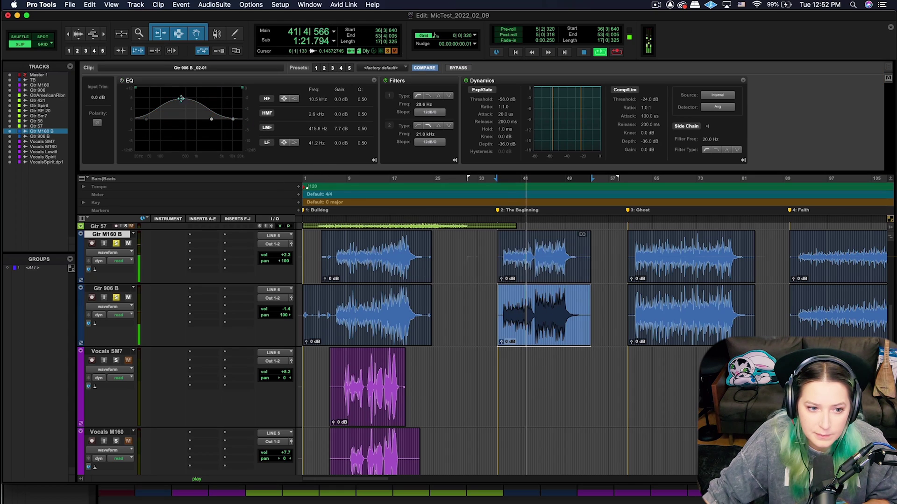
pyautogui.click(123, 80)
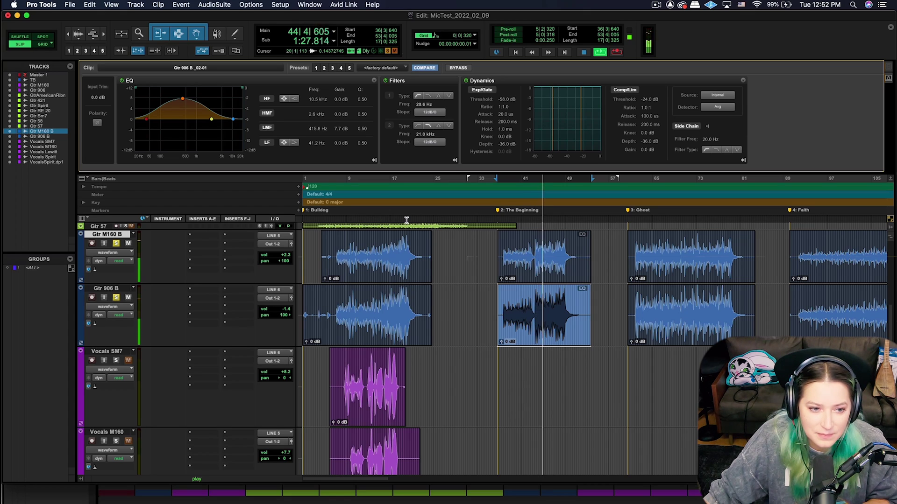
pyautogui.press('space')
# Inspect the clip EQ settings of the Bulldog, The Beginning and Ghost clips across the Gtr 906 B and Gtr M160 B tracks.
pyautogui.click(411, 328)
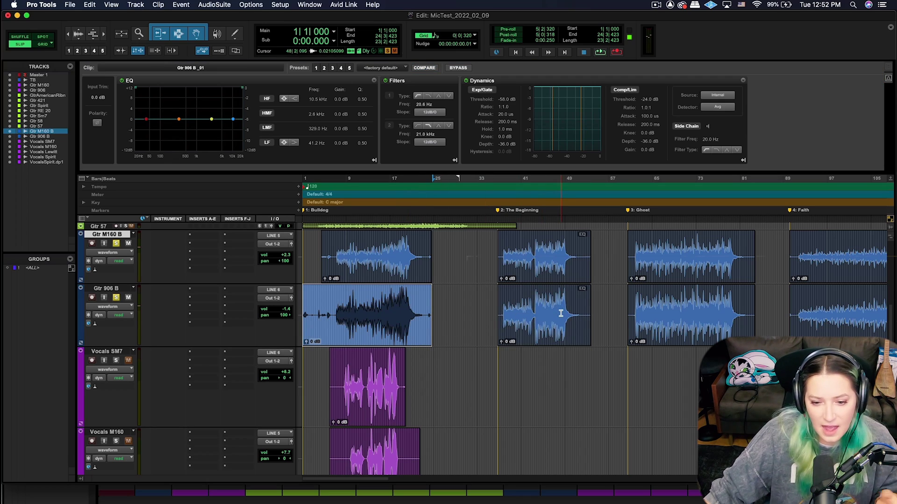
pyautogui.click(560, 328)
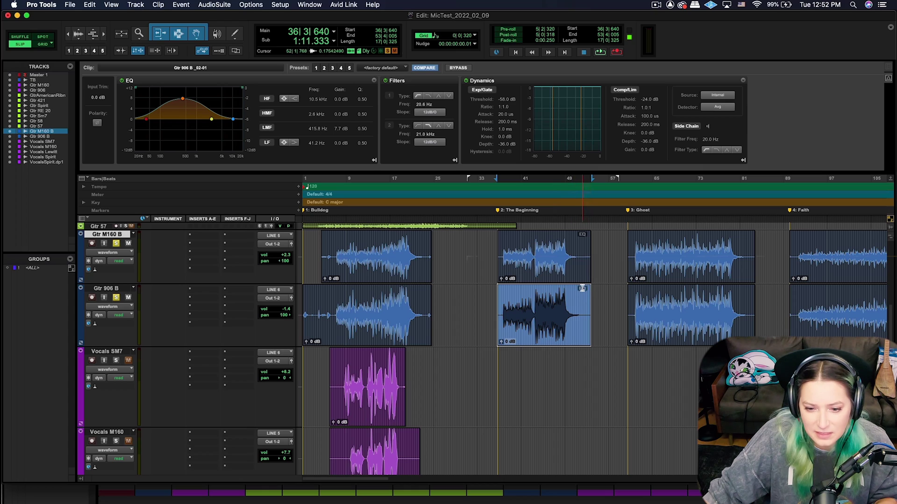
pyautogui.click(699, 330)
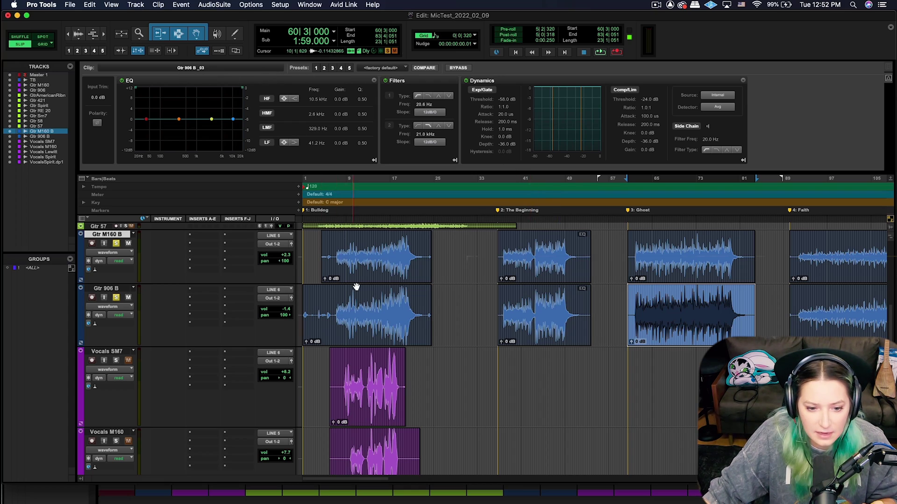
pyautogui.click(377, 268)
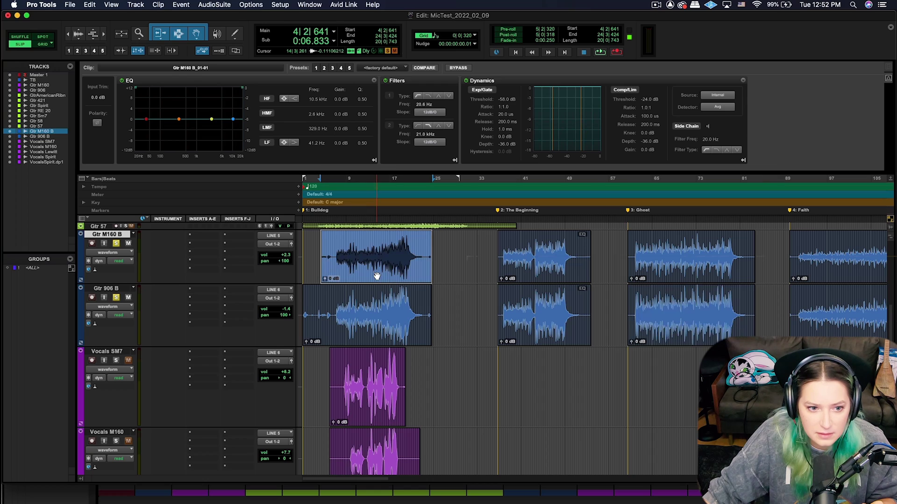
pyautogui.click(380, 341)
pyautogui.click(567, 268)
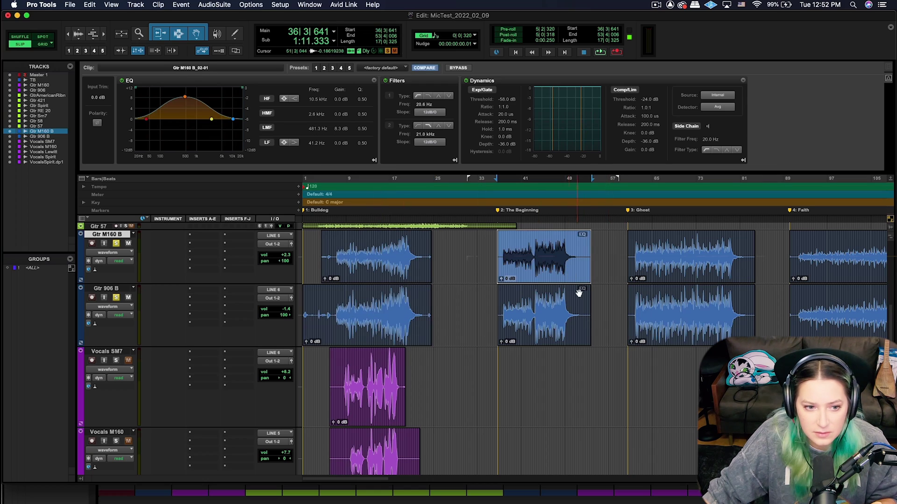
pyautogui.click(682, 271)
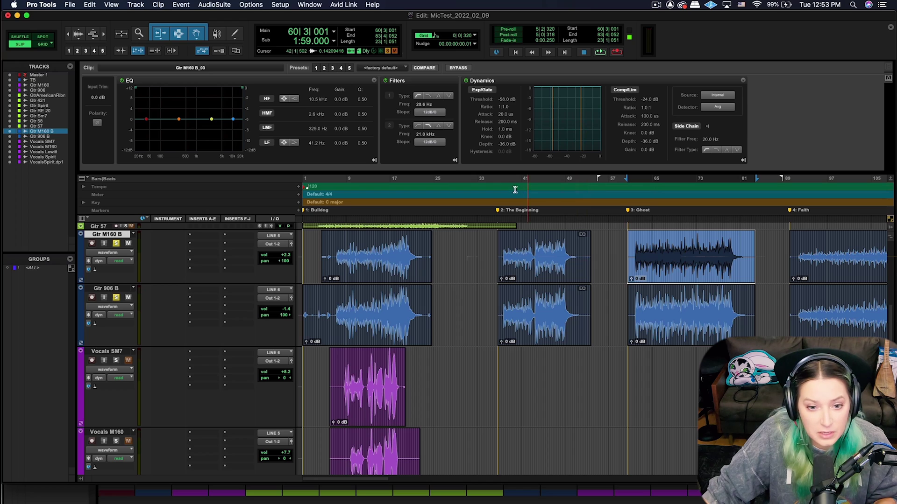